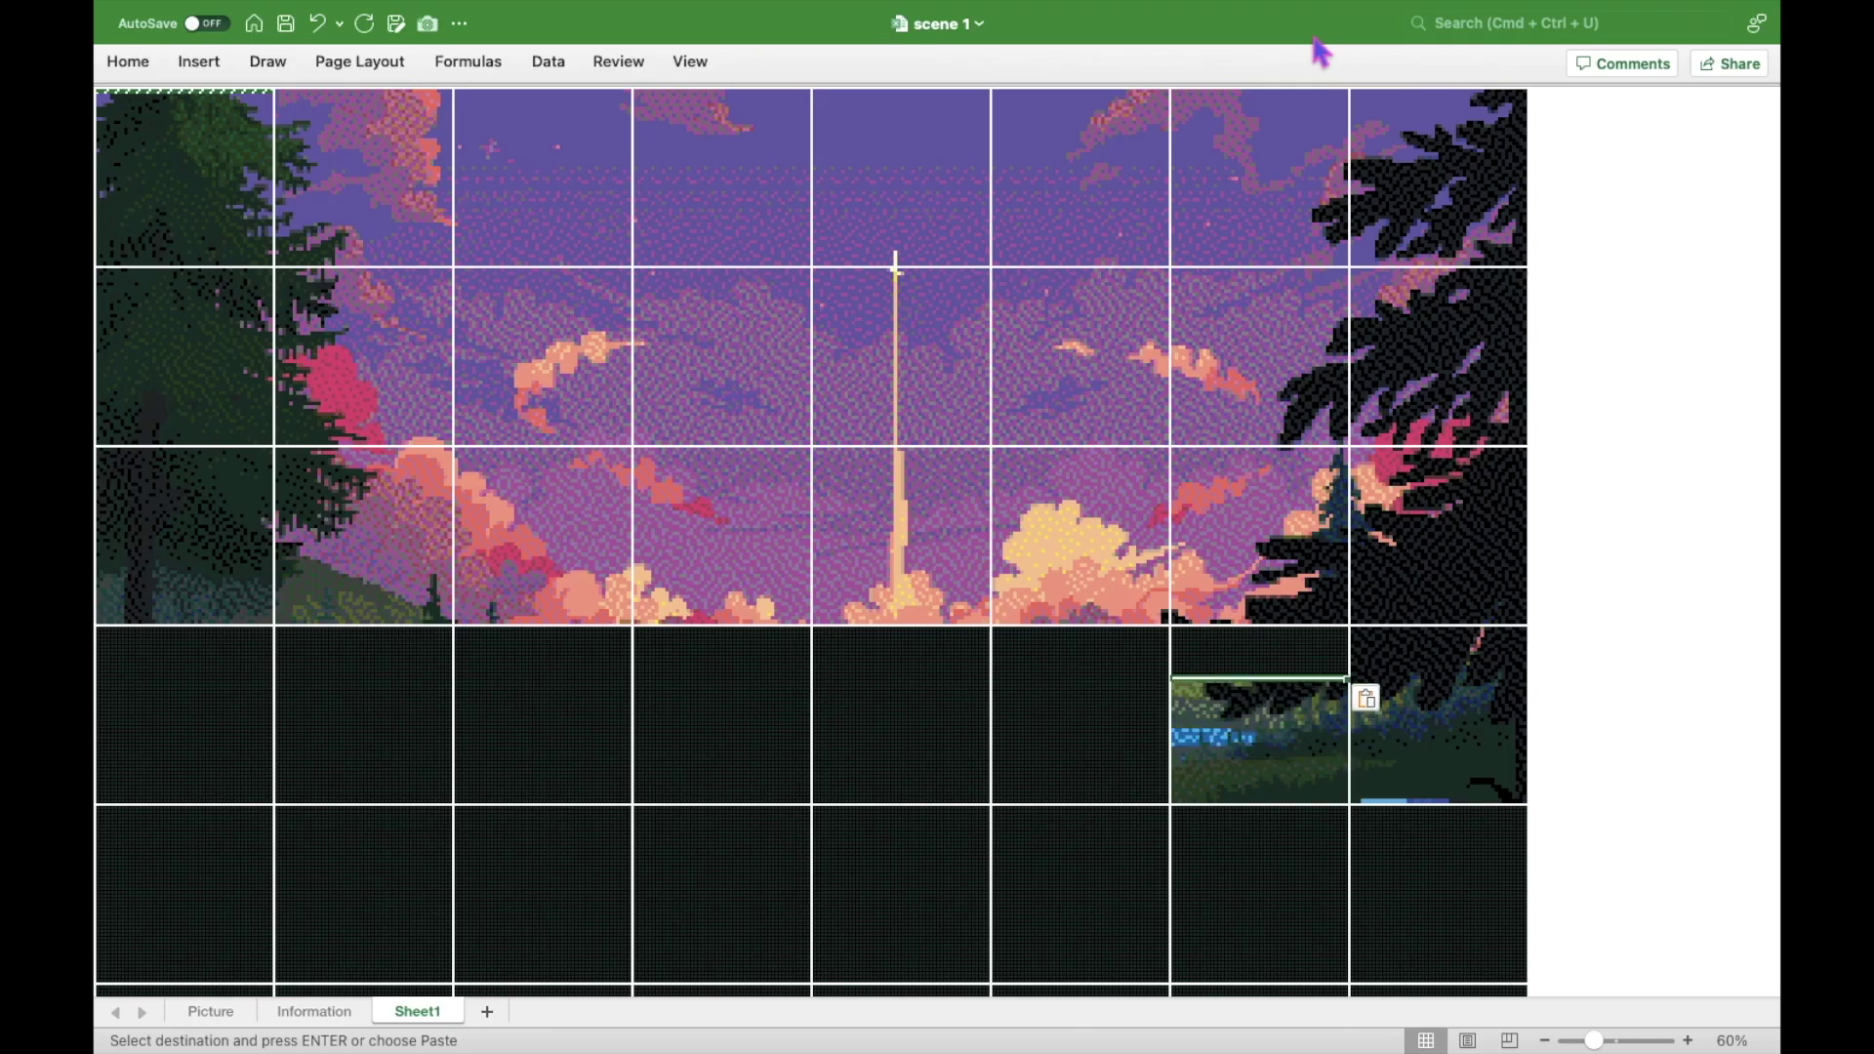
Paste the copied tiles leftward into the remaining fourth- and fifth-row cells to complete the hills and river
{"action": "key", "text": "super+v"}
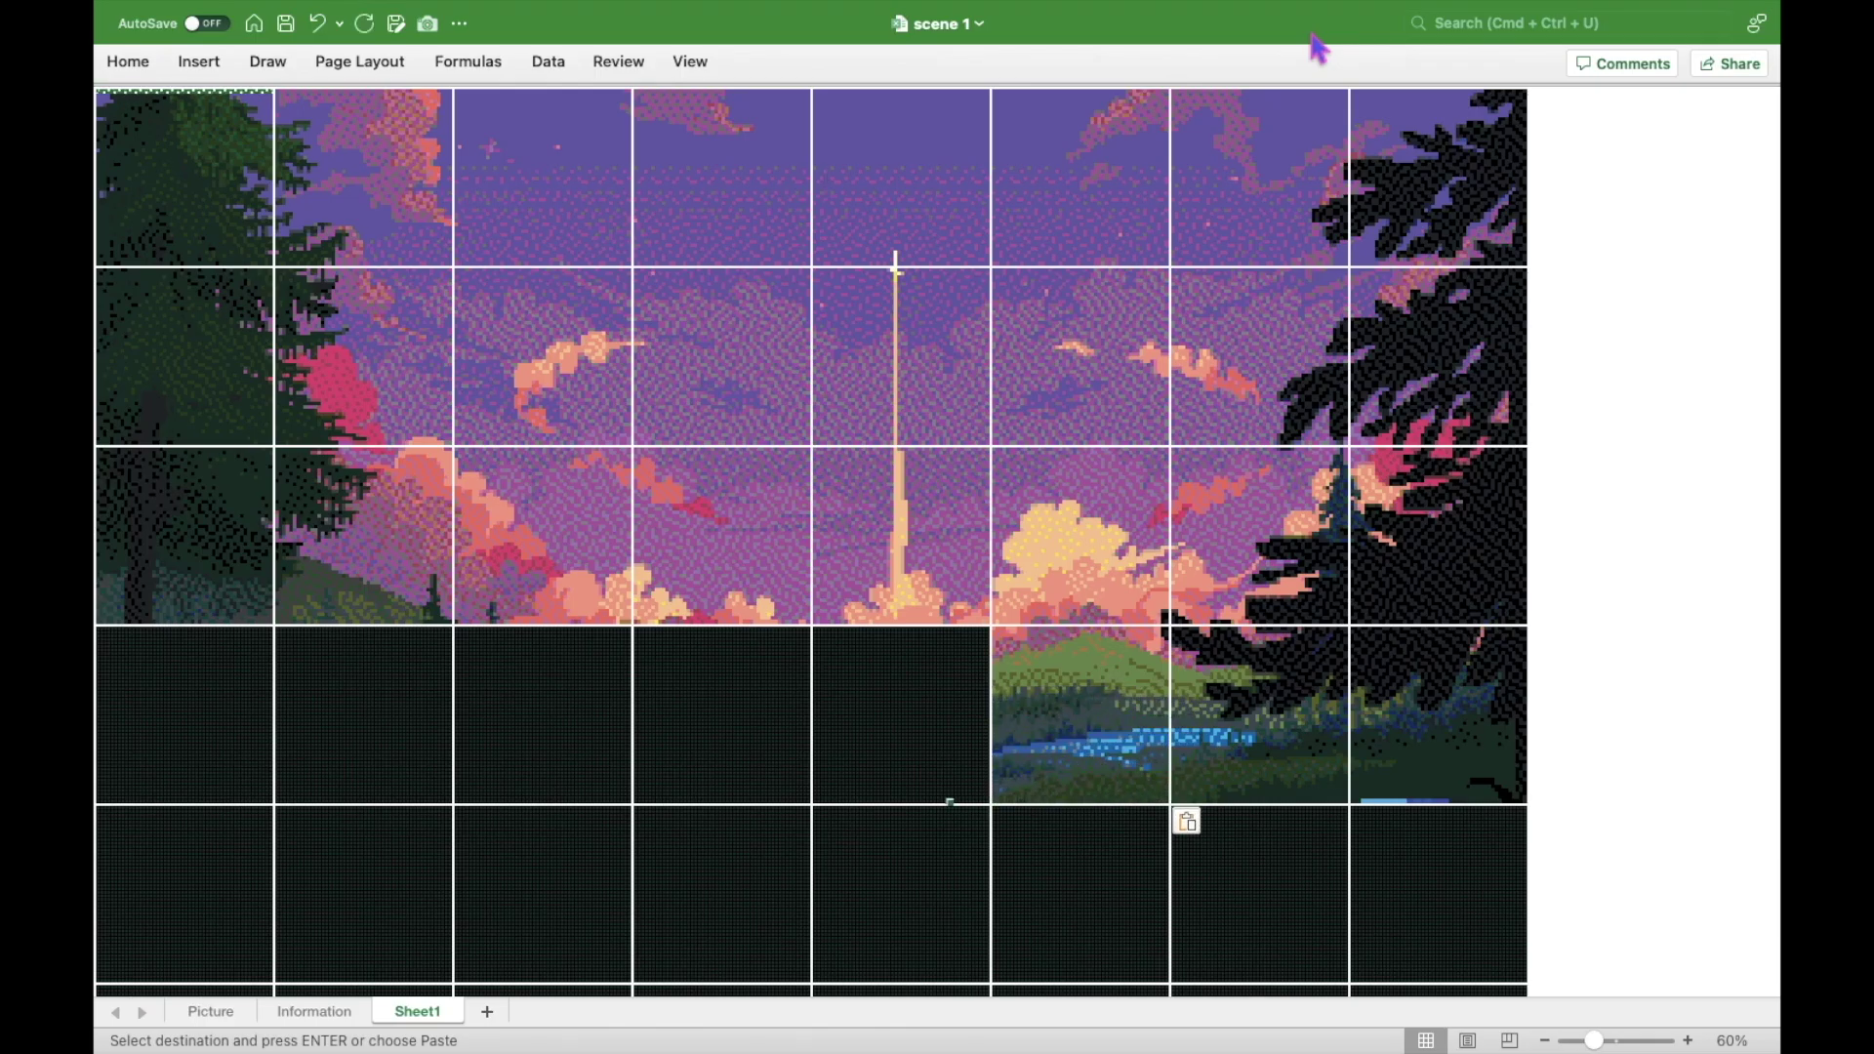
{"action": "key", "text": "super+v"}
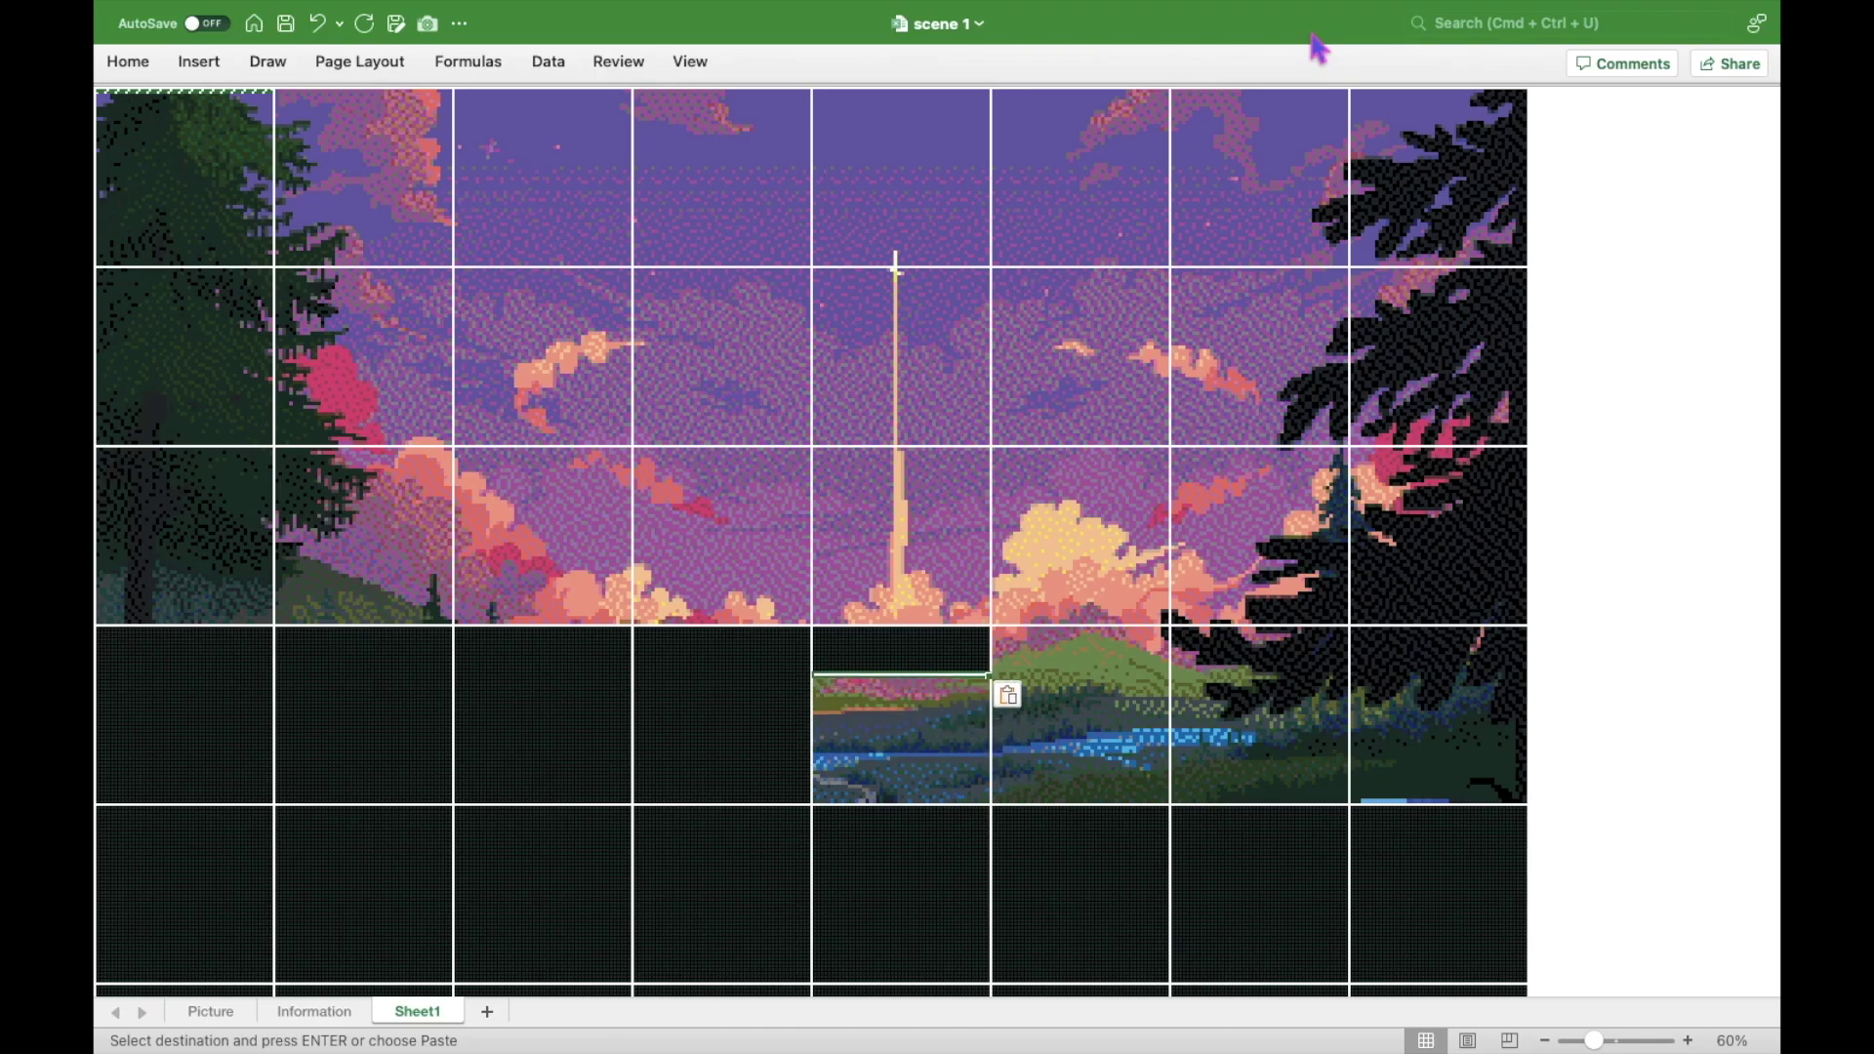
{"action": "key", "text": "Left"}
{"action": "key", "text": "super+v"}
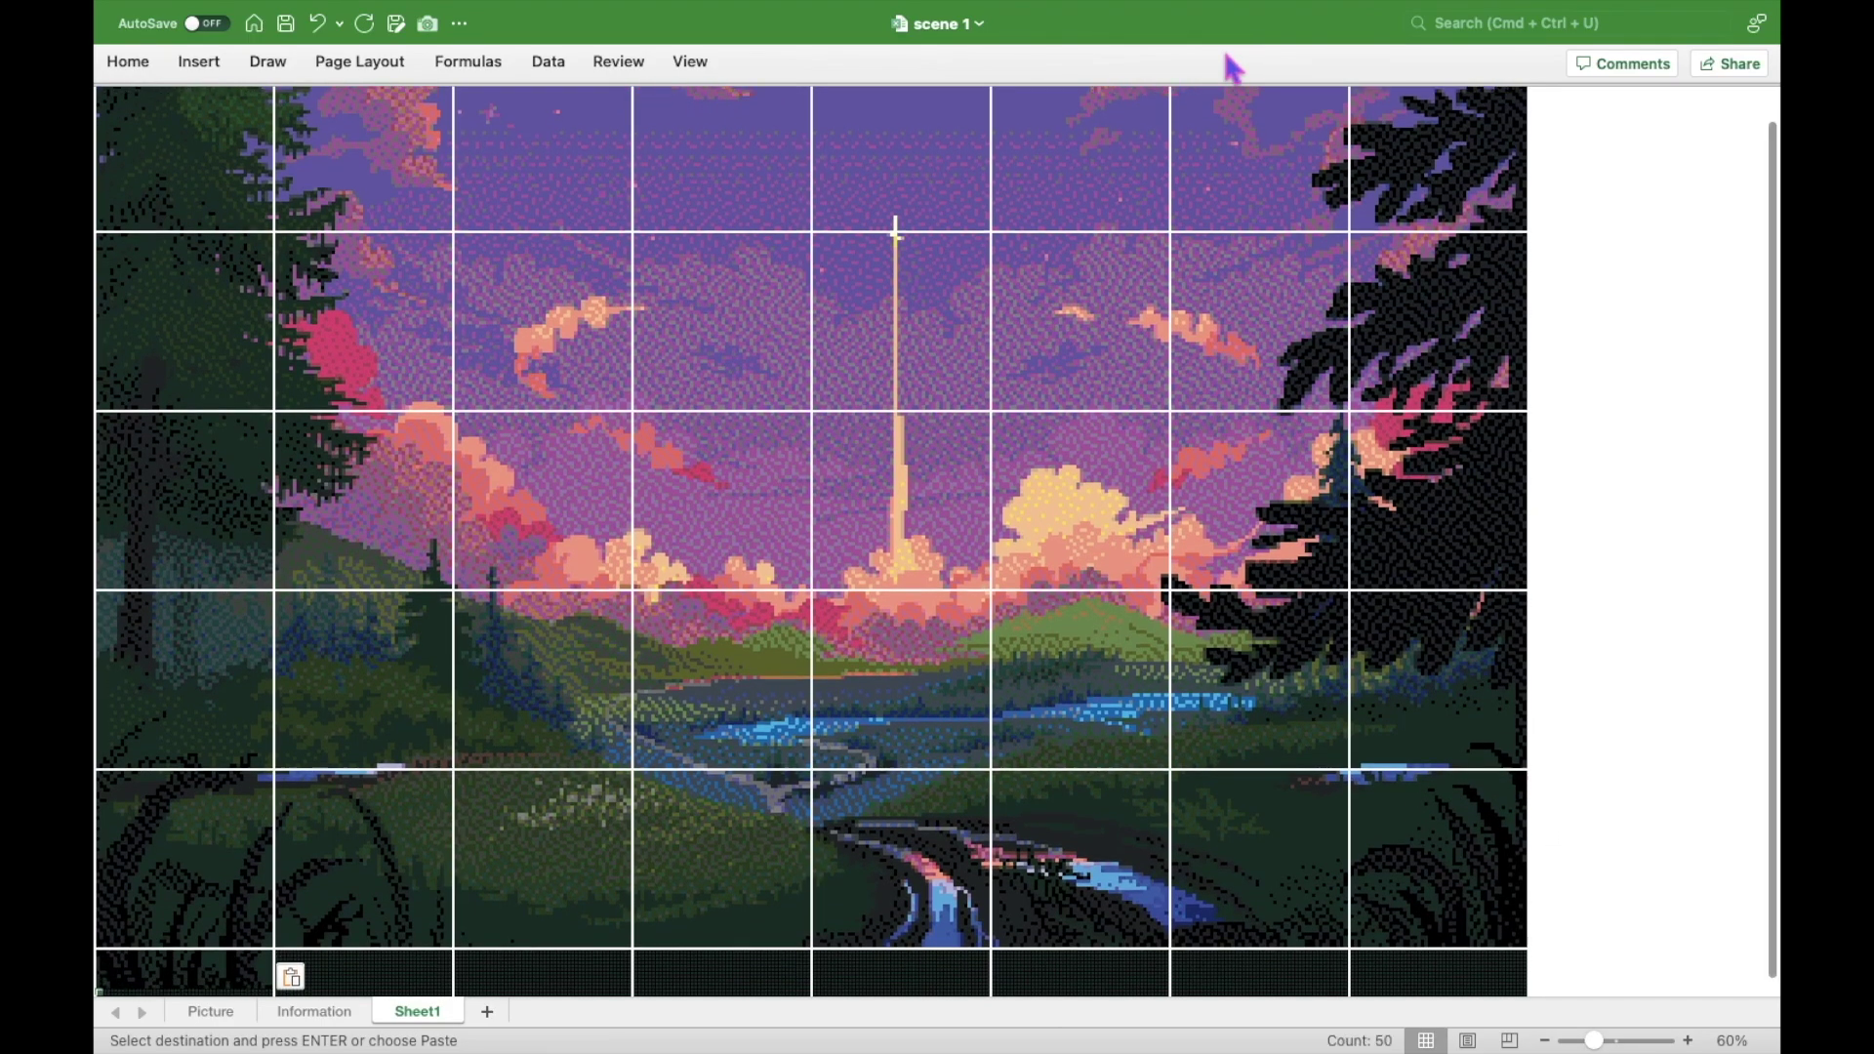
Paste three tiles across the bottom row, extending the stream and dark grass to the lower edge
{"action": "scroll", "coordinate": [1036, 367], "scroll_direction": "down", "scroll_amount": 1}
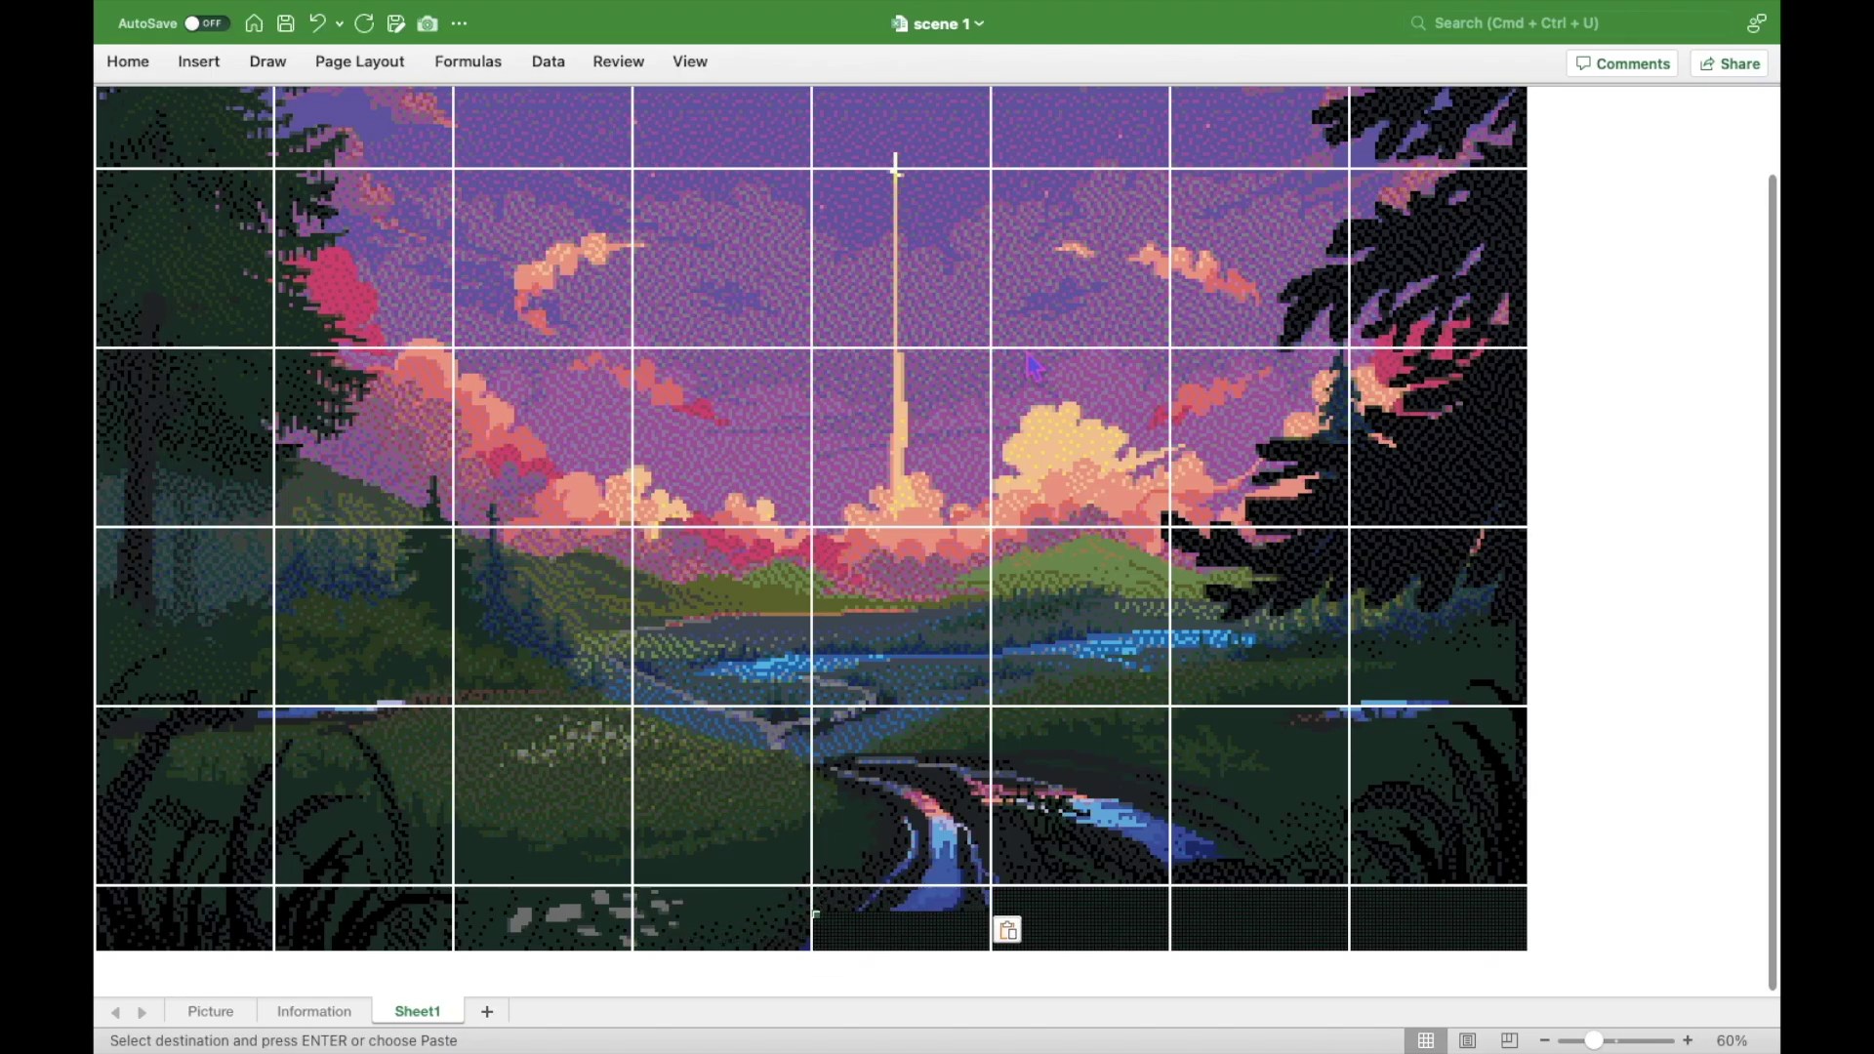
{"action": "key", "text": "super+v"}
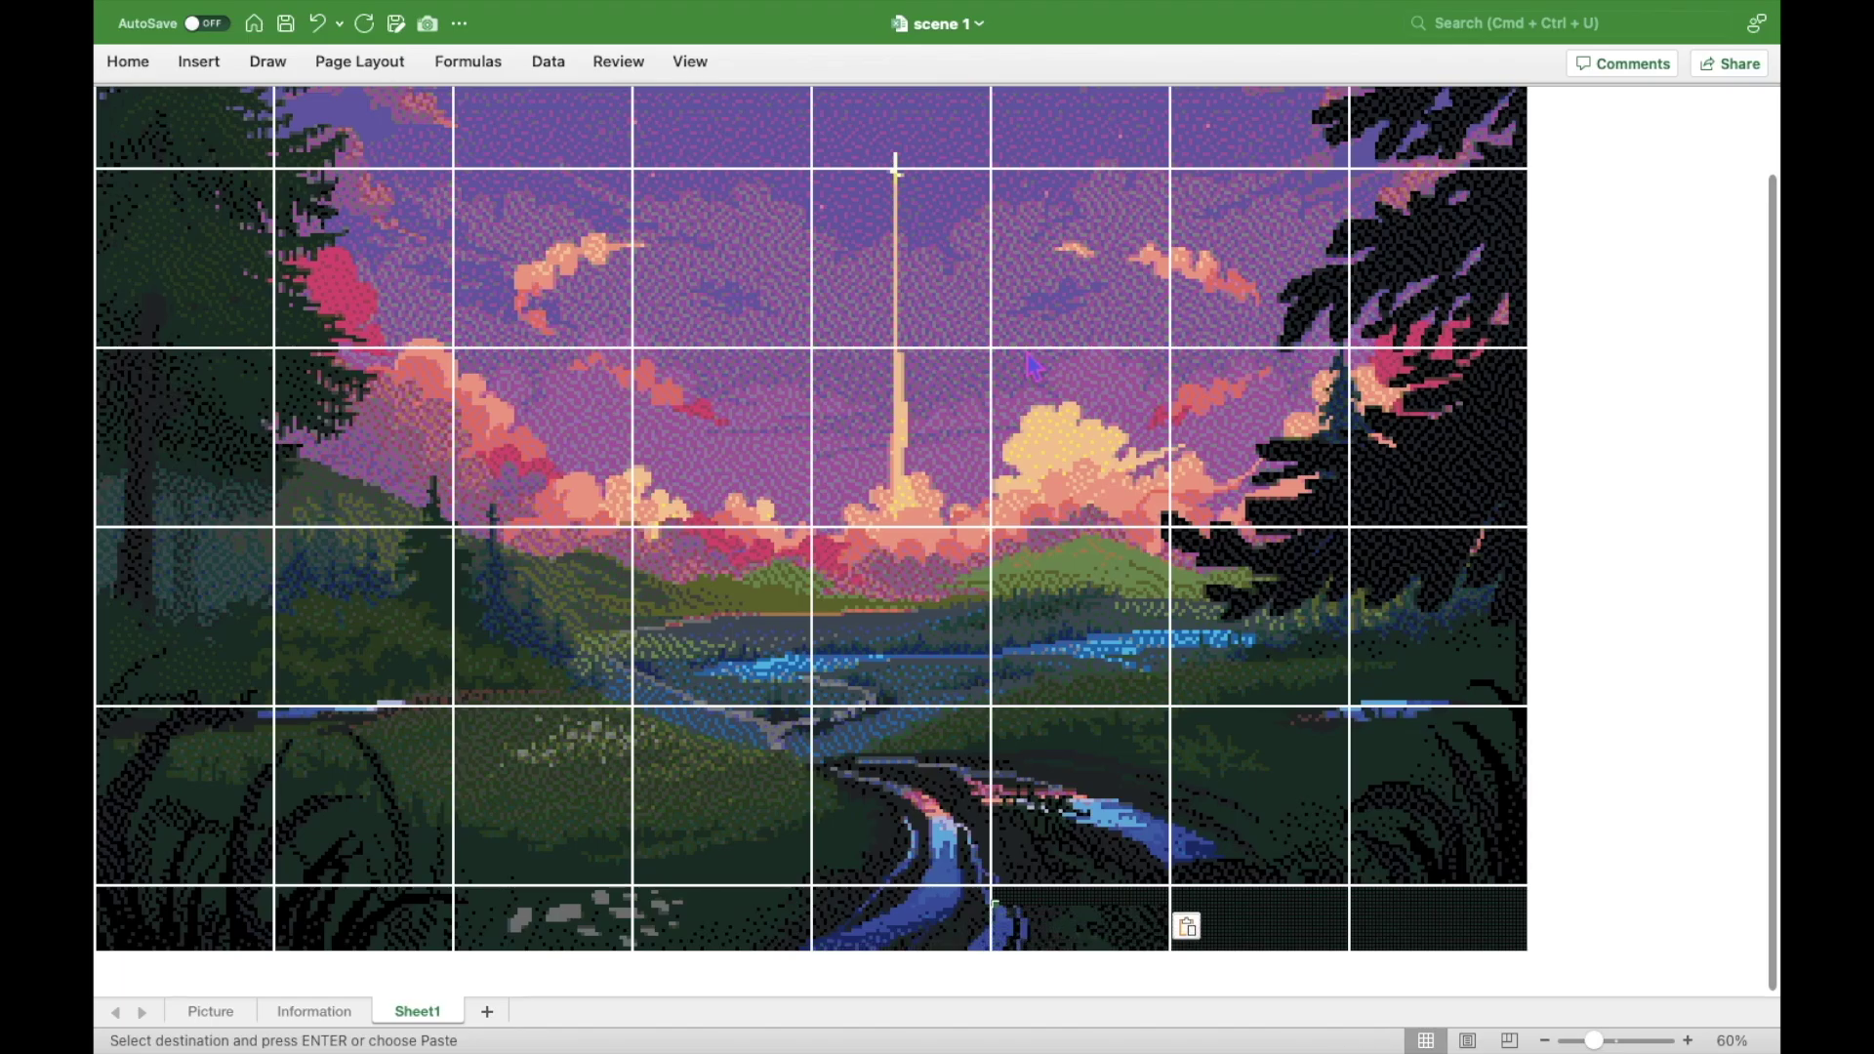
{"action": "key", "text": "super+v"}
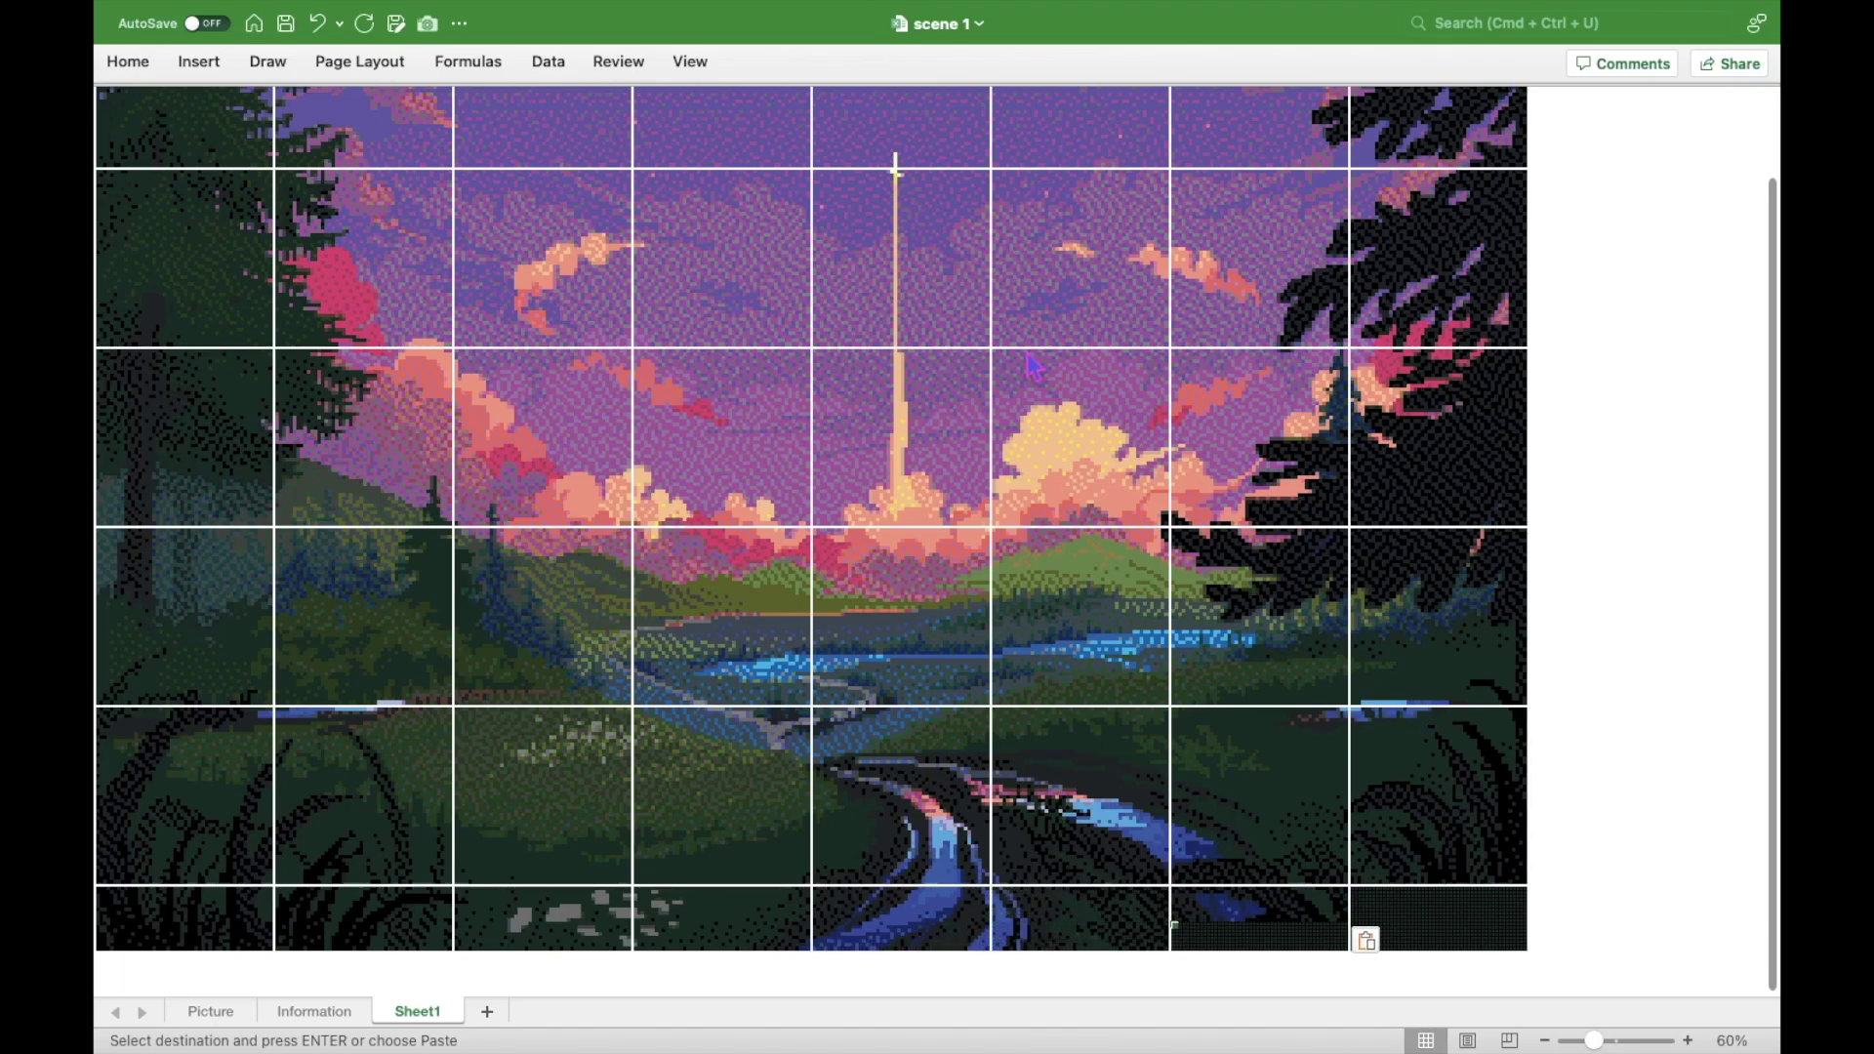
{"action": "key", "text": "super+v"}
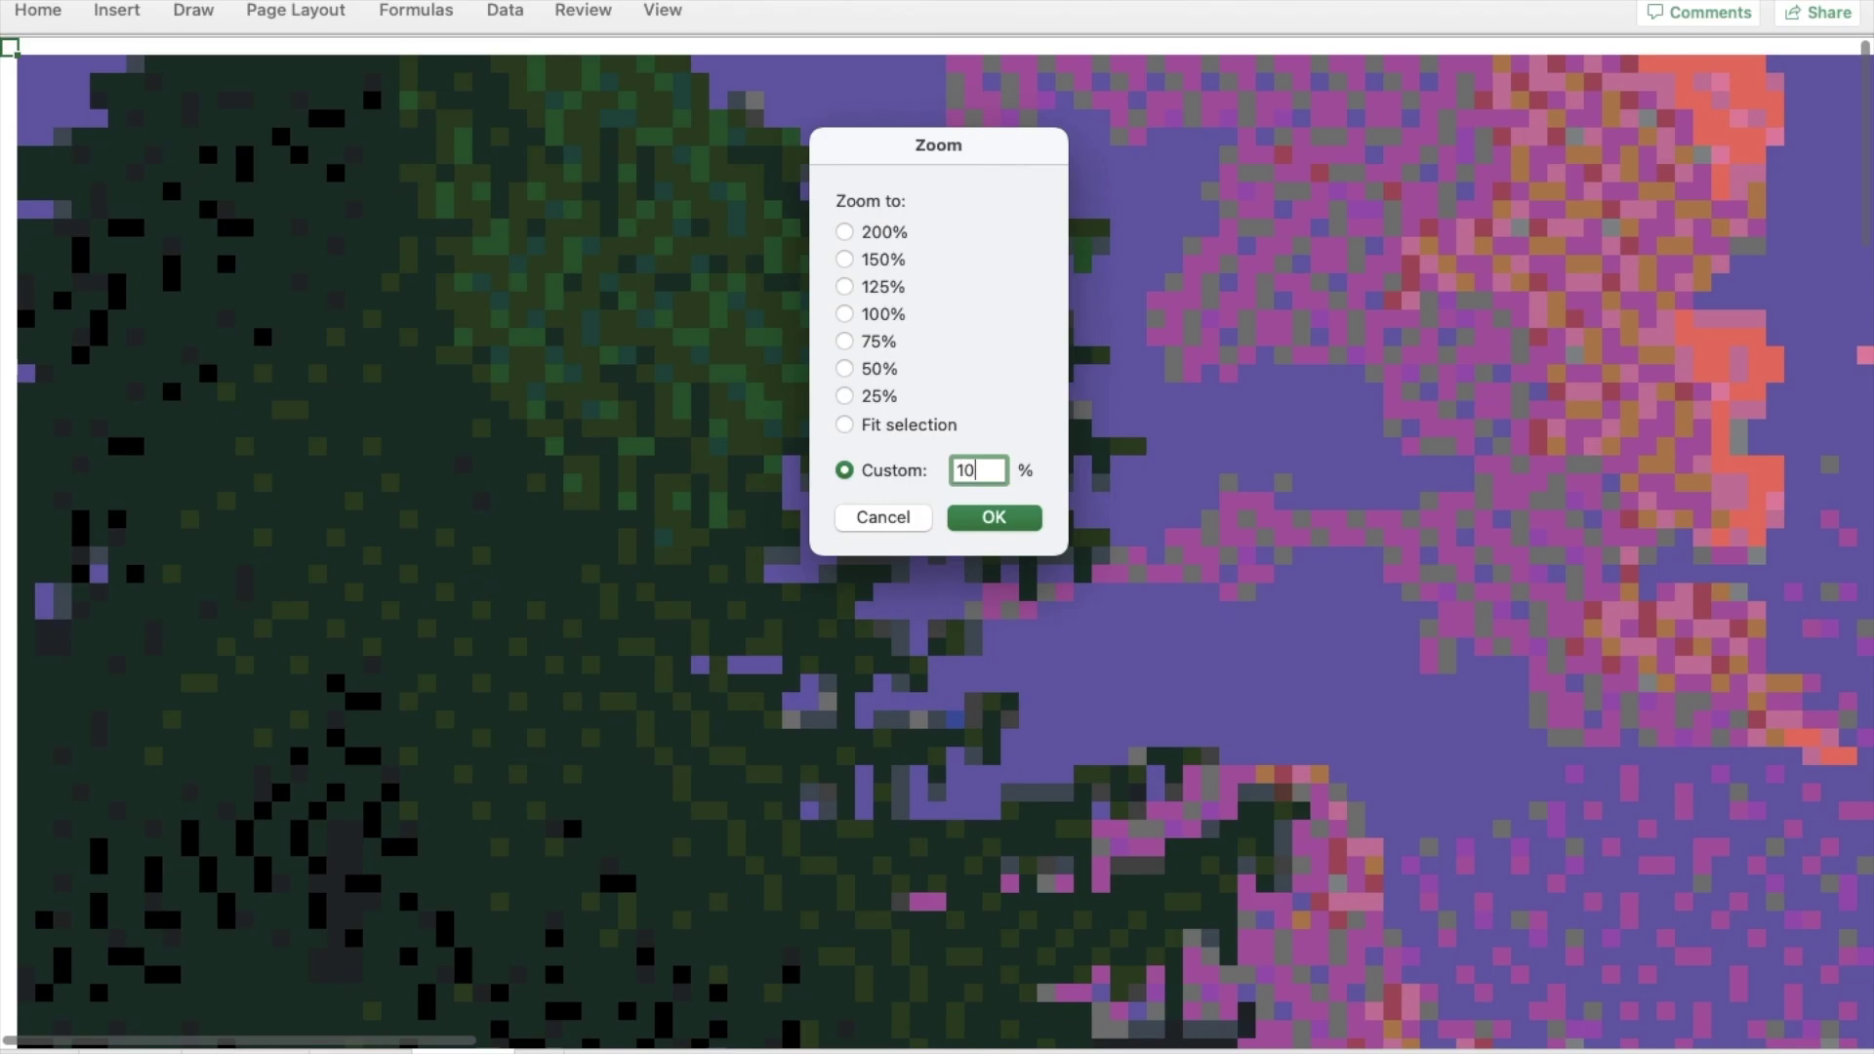
Set the zoom to 10%, zoom in twice, then back out one step so the whole image fits
{"action": "key", "text": "Return"}
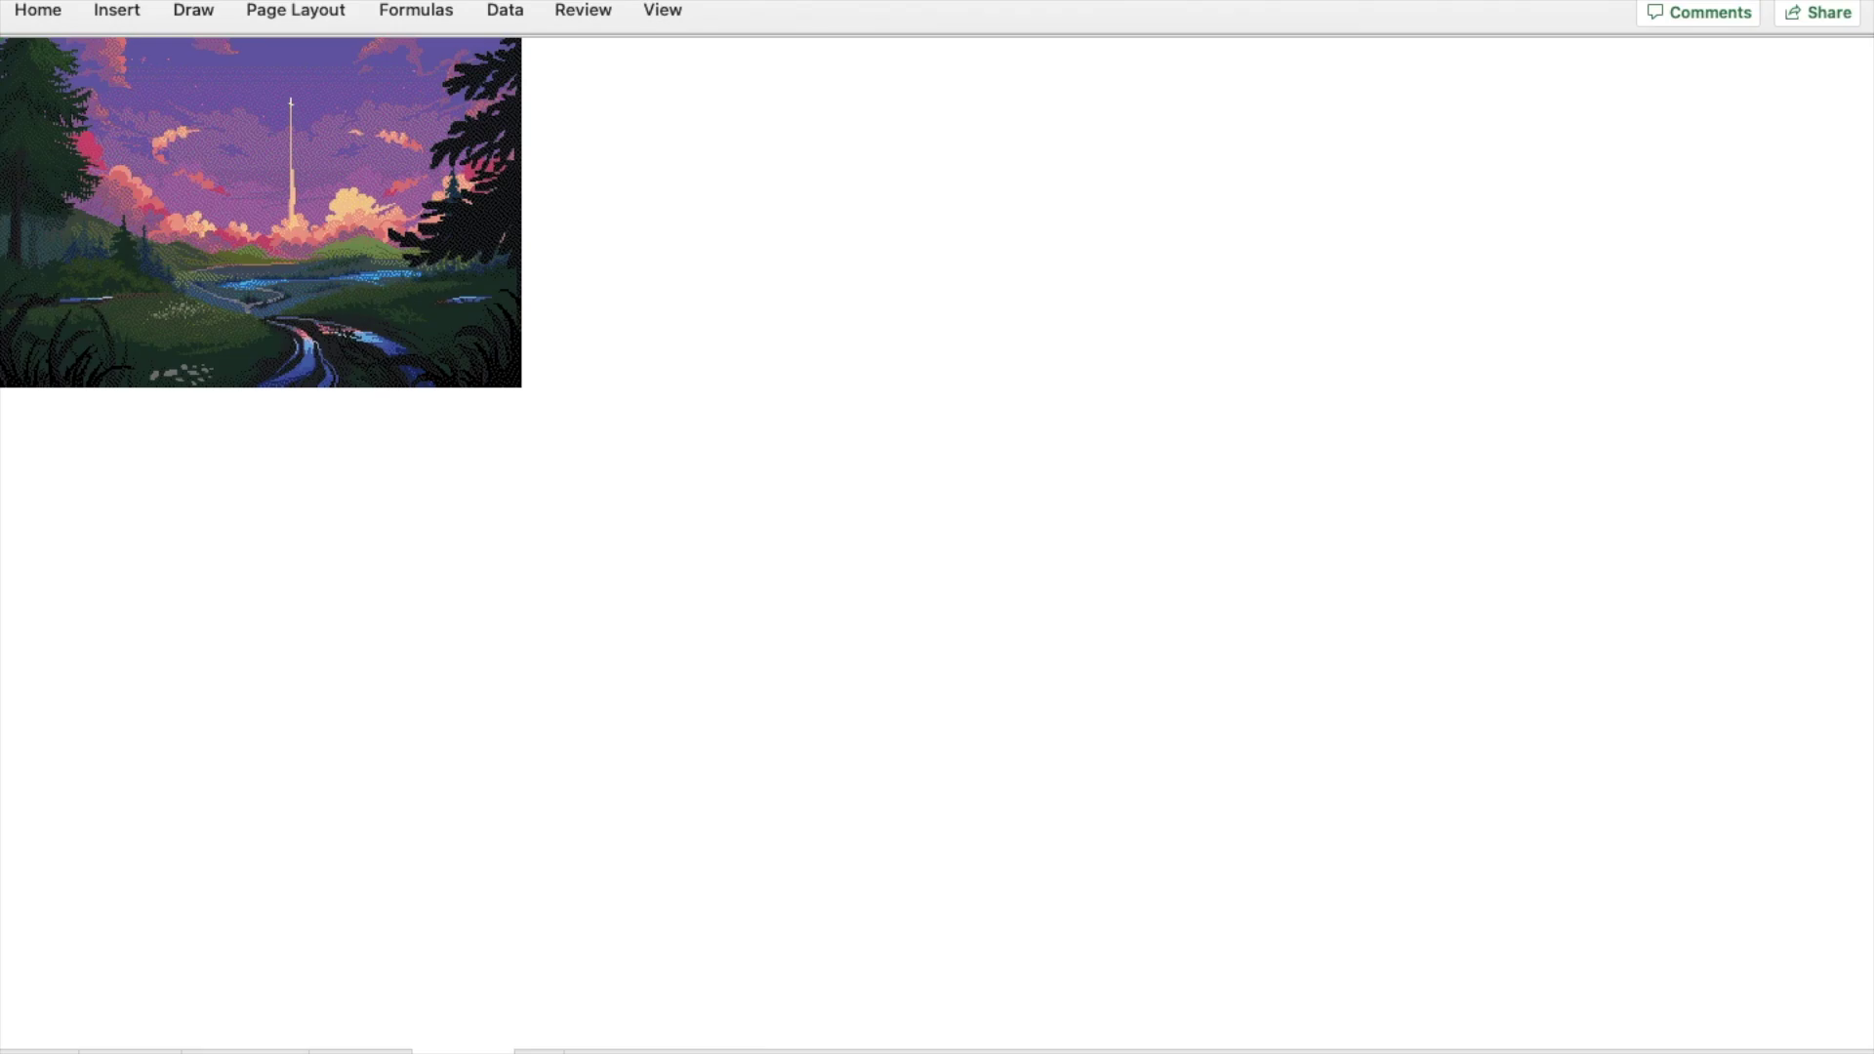
{"action": "key", "text": "ctrl+plus"}
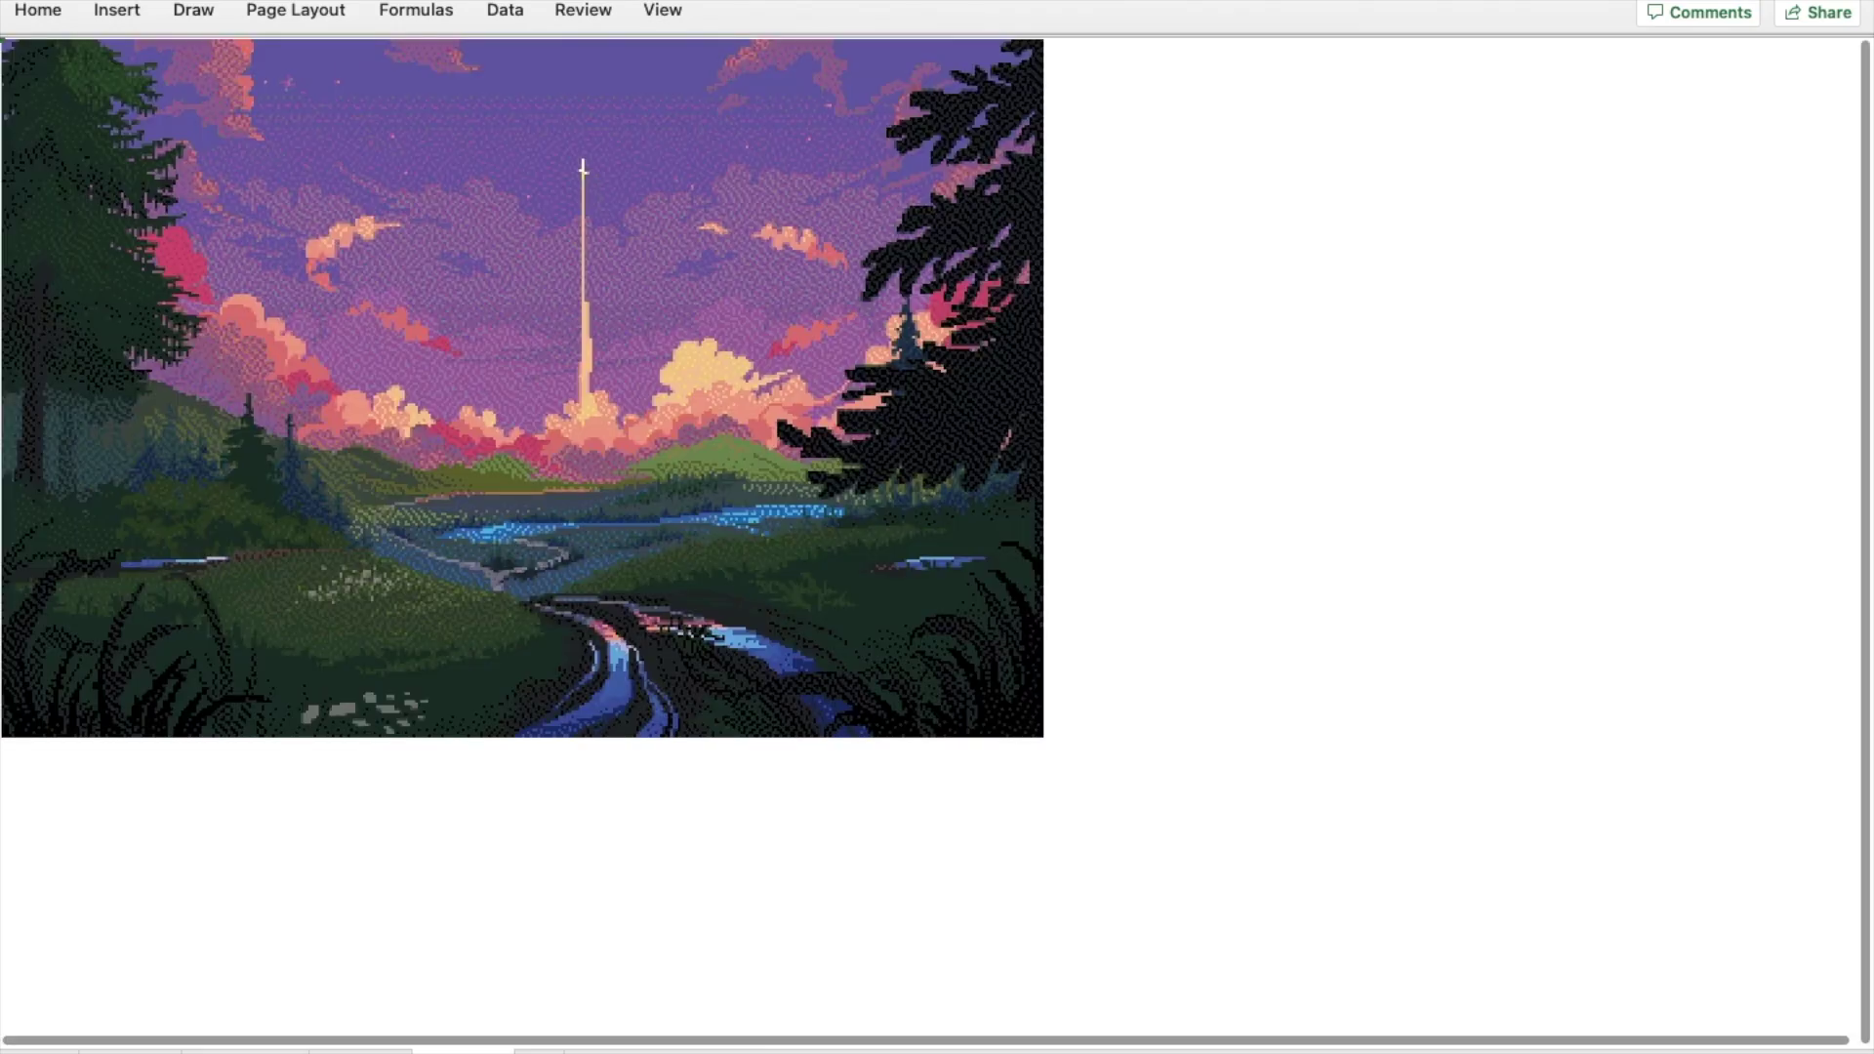
{"action": "key", "text": "ctrl+plus"}
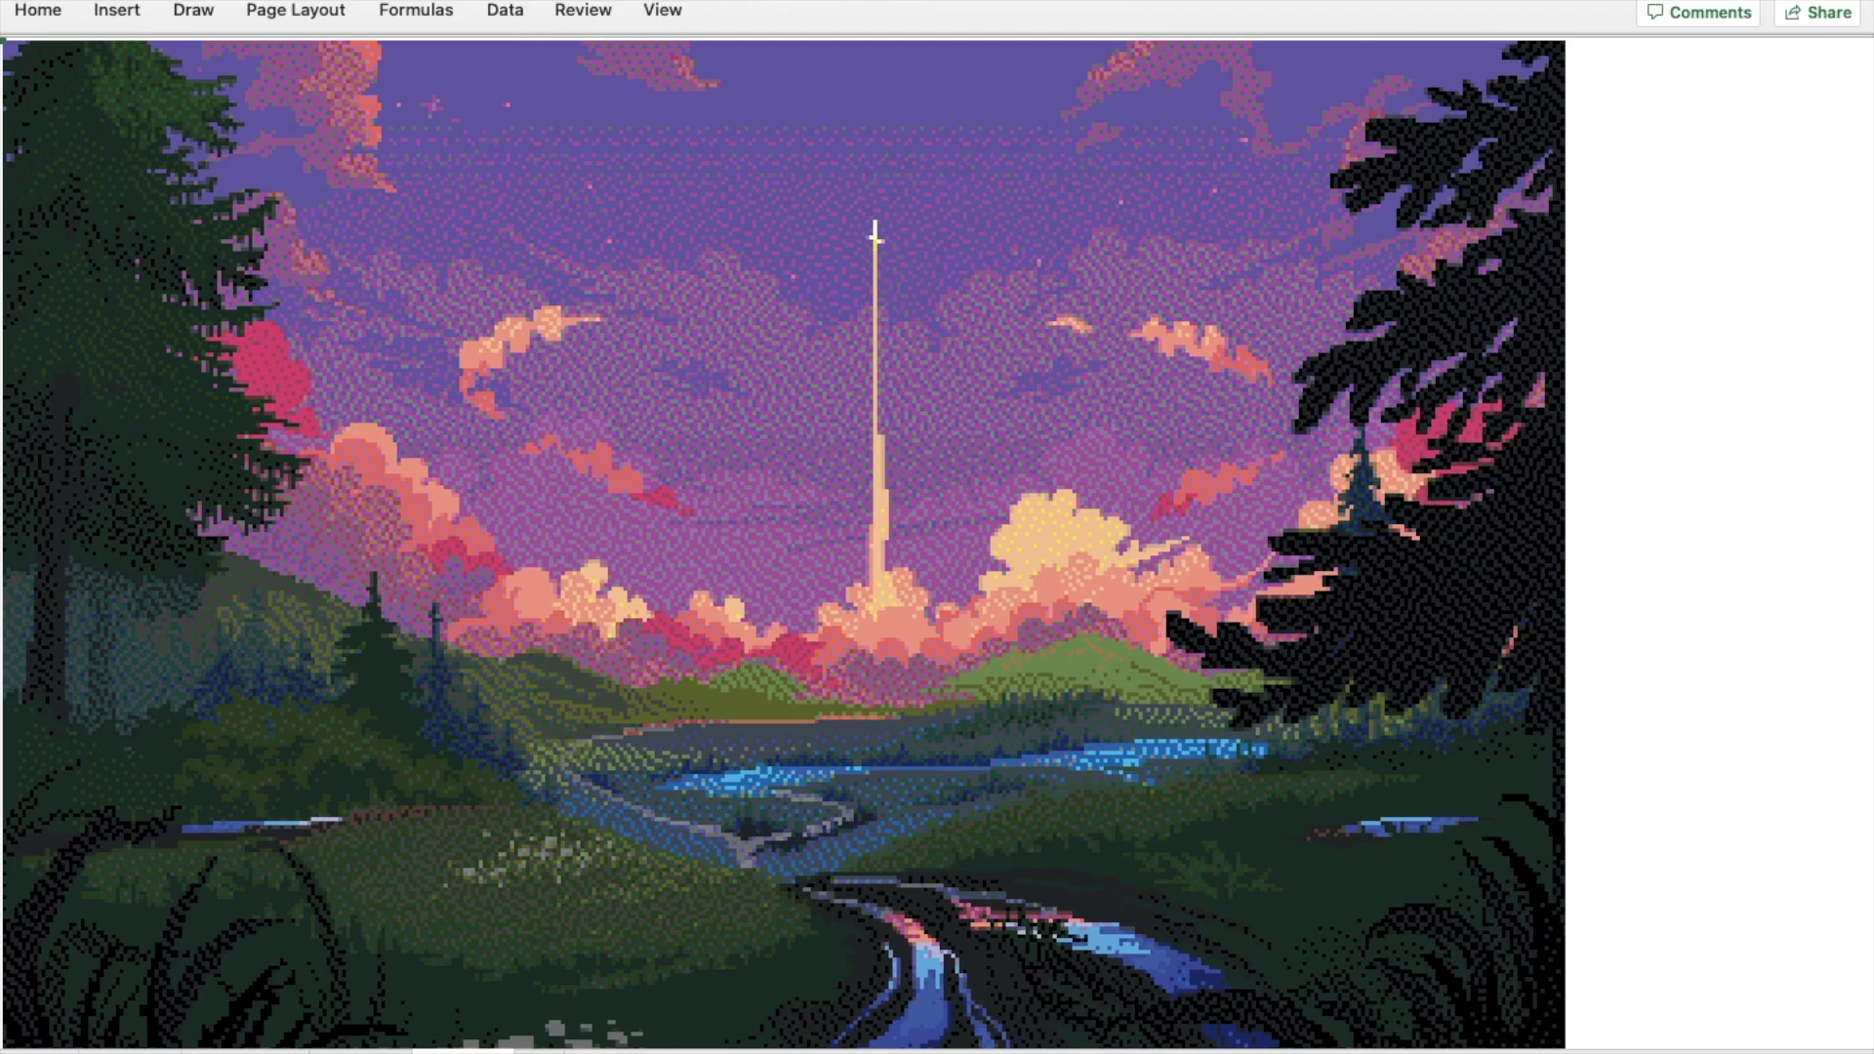
{"action": "key", "text": "ctrl+minus"}
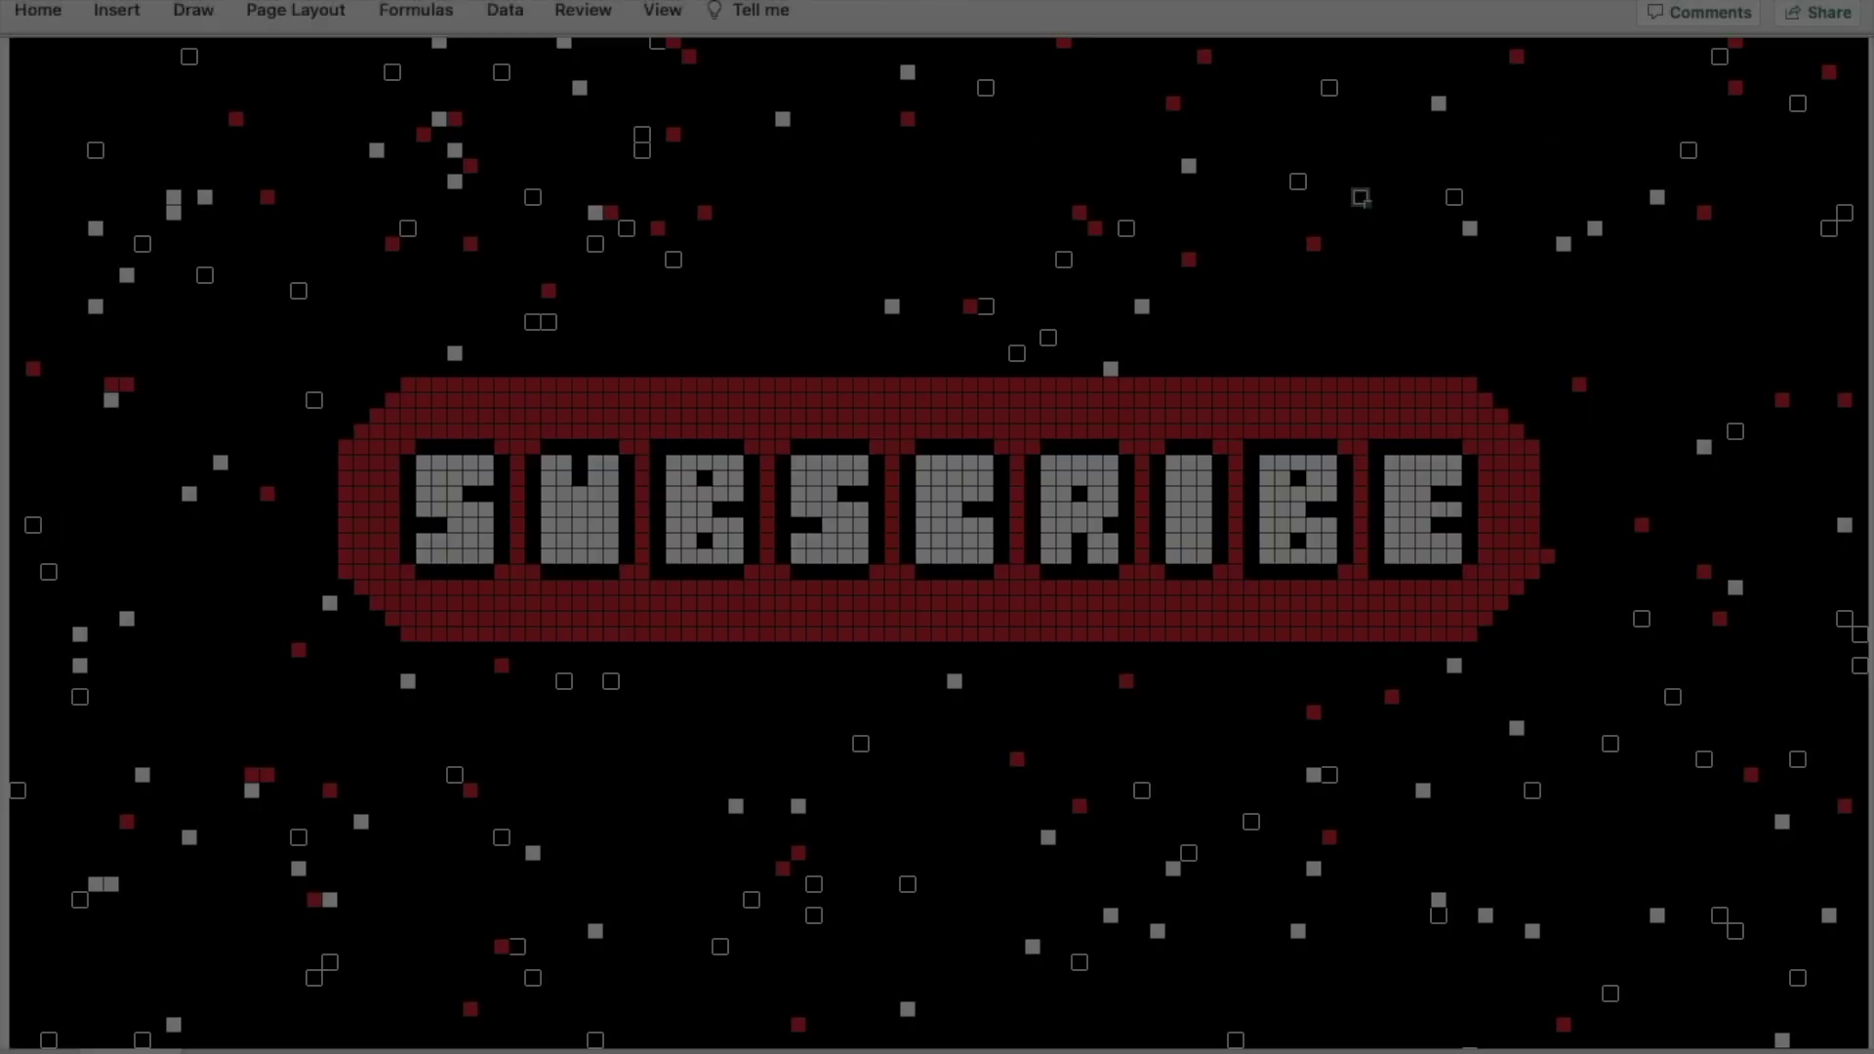